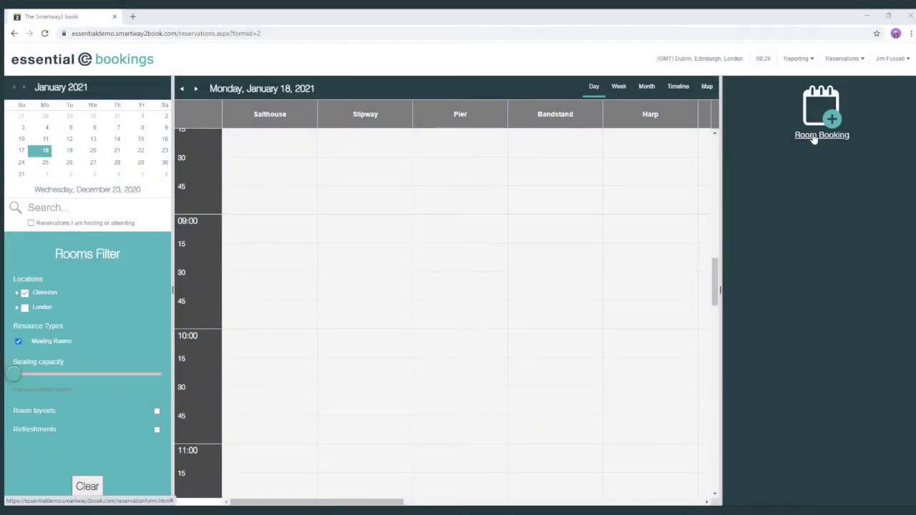
Expand the Clevedon location and its Channel Court building in the rooms filter to view the floors.
click(838, 60)
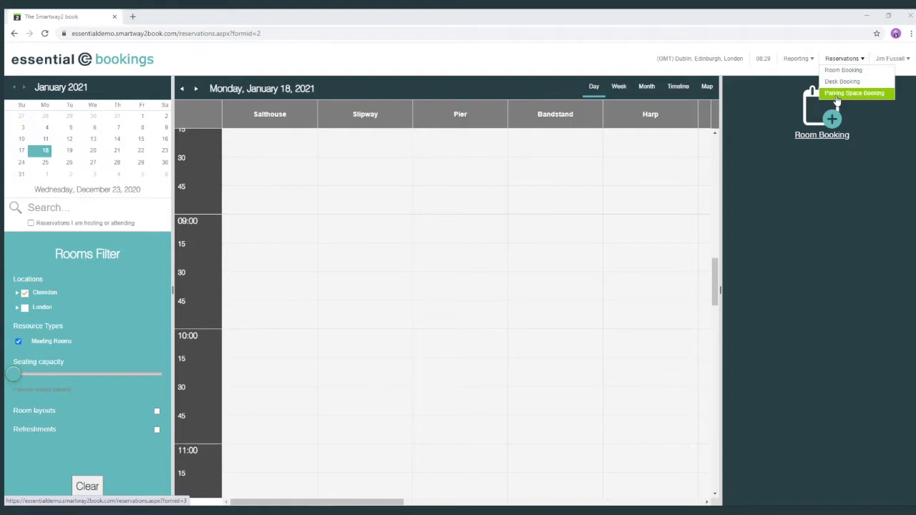
click(16, 294)
click(24, 308)
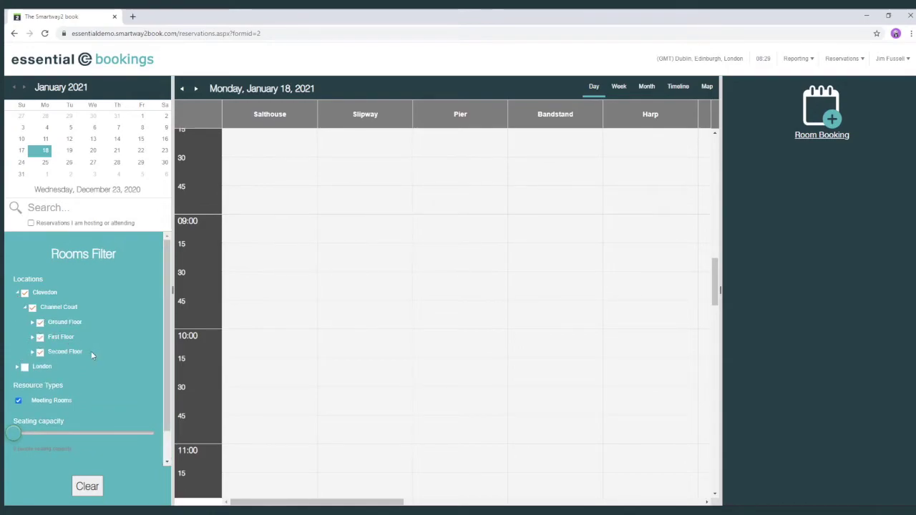
scroll(92, 368, down, 1)
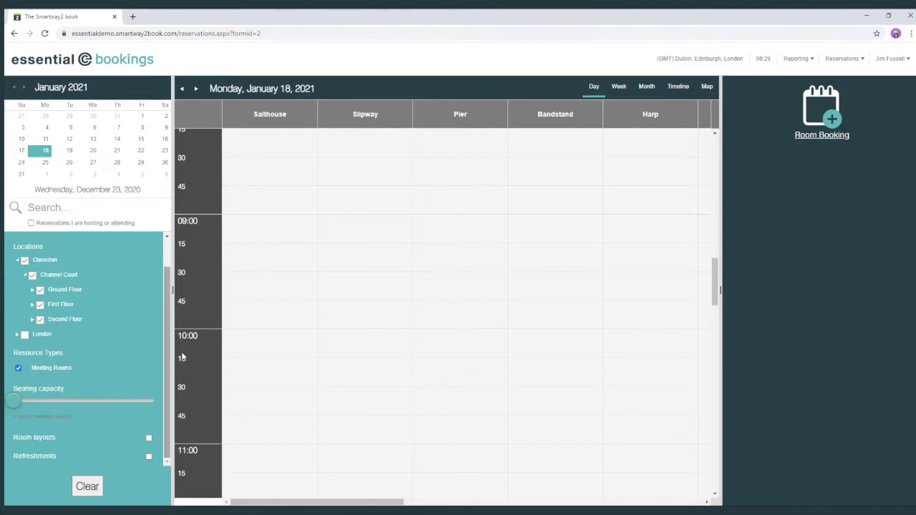
Switch to the map view and look through the Clevedon first and second floor plans.
click(707, 87)
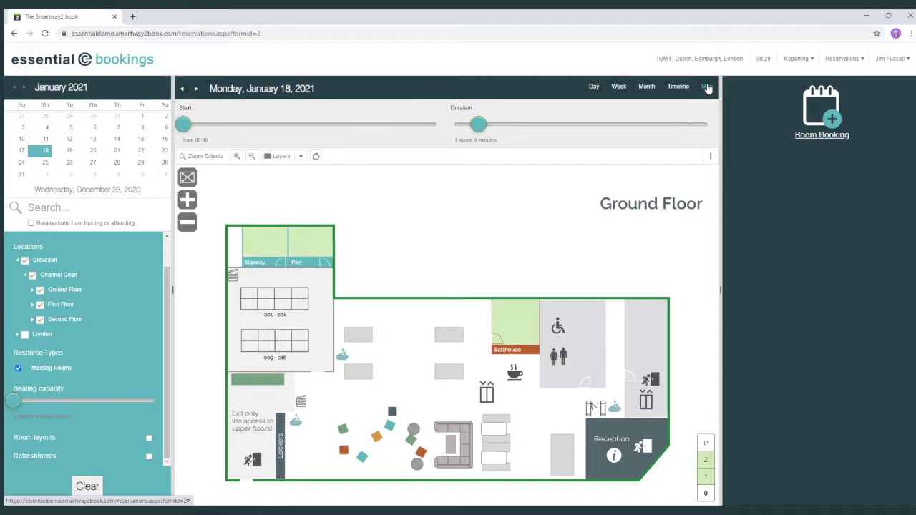
click(706, 478)
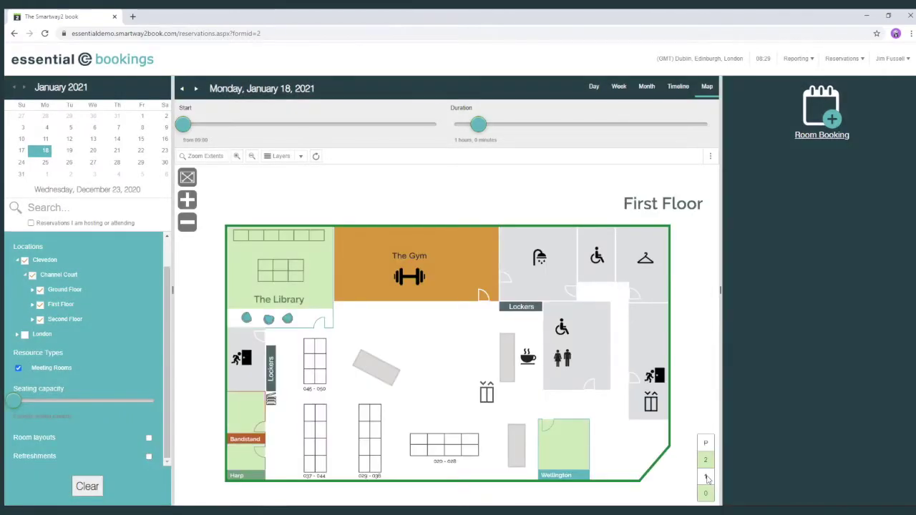
click(708, 463)
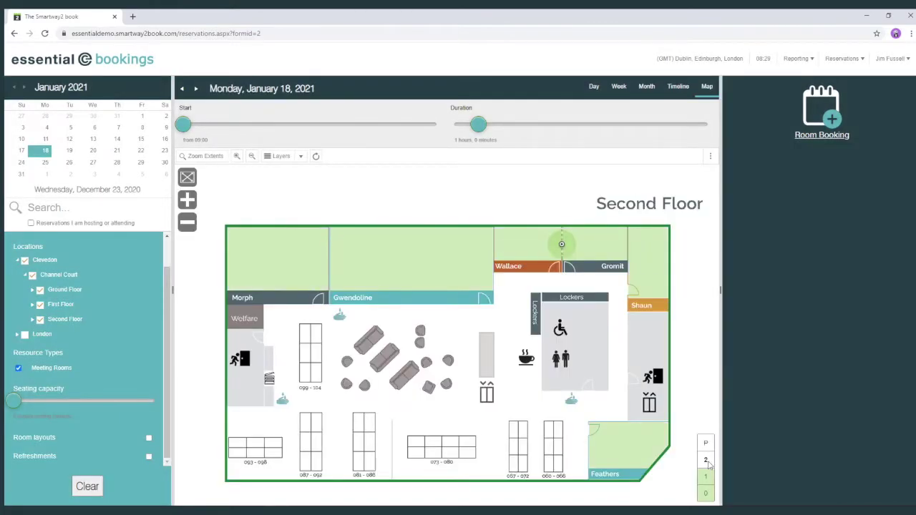
Filter the locations to London instead of Clevedon and start a booking for the Regent room from its ground floor plan.
click(24, 262)
click(24, 335)
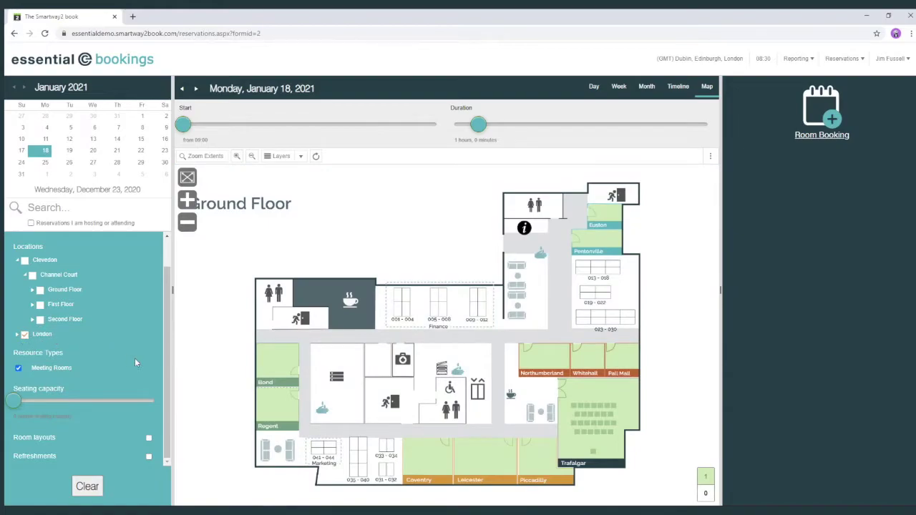
click(277, 406)
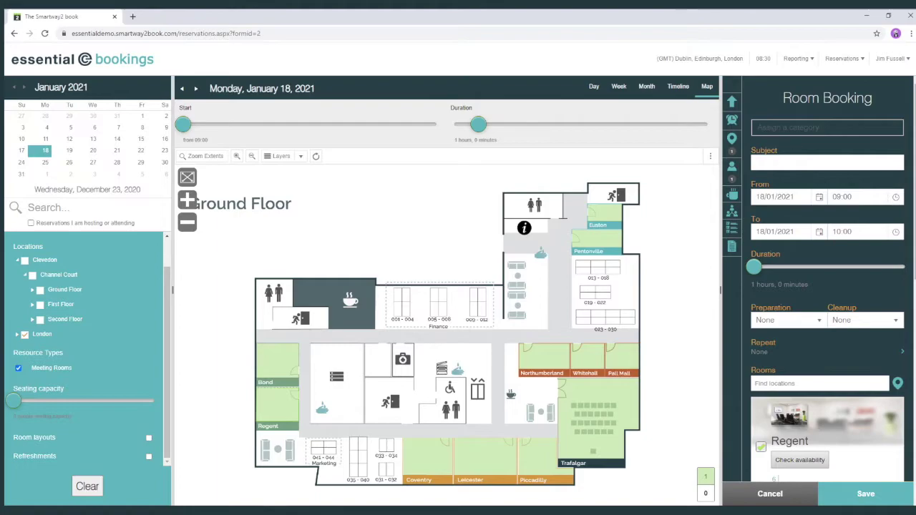
Assign the Internal Meeting and IT Services categories to the room booking.
click(827, 127)
click(784, 188)
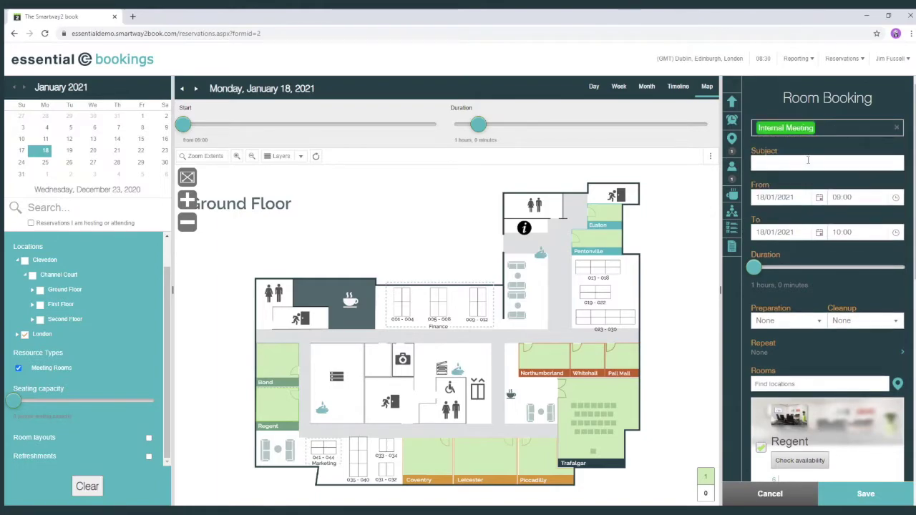
click(829, 128)
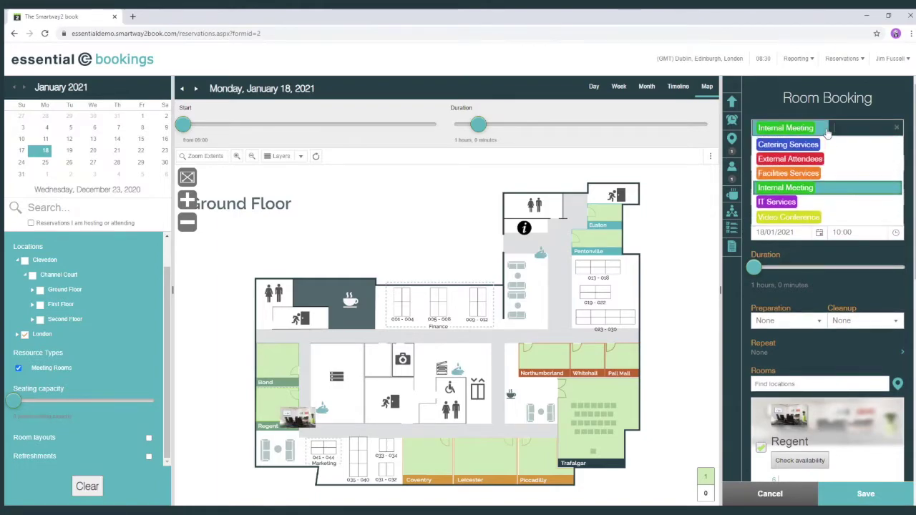
click(790, 202)
Enter "Meeting to discuss strategy" as the booking's subject.
click(773, 179)
text(M)
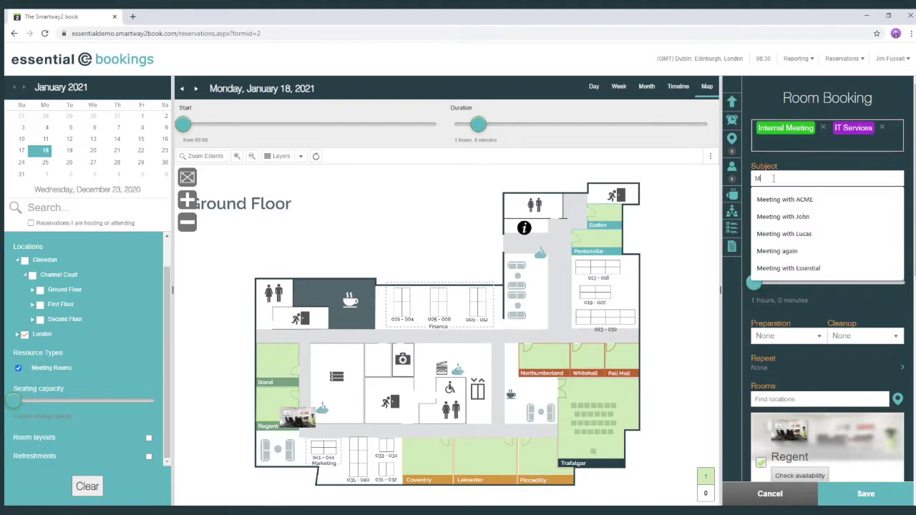
text(eeting to discu)
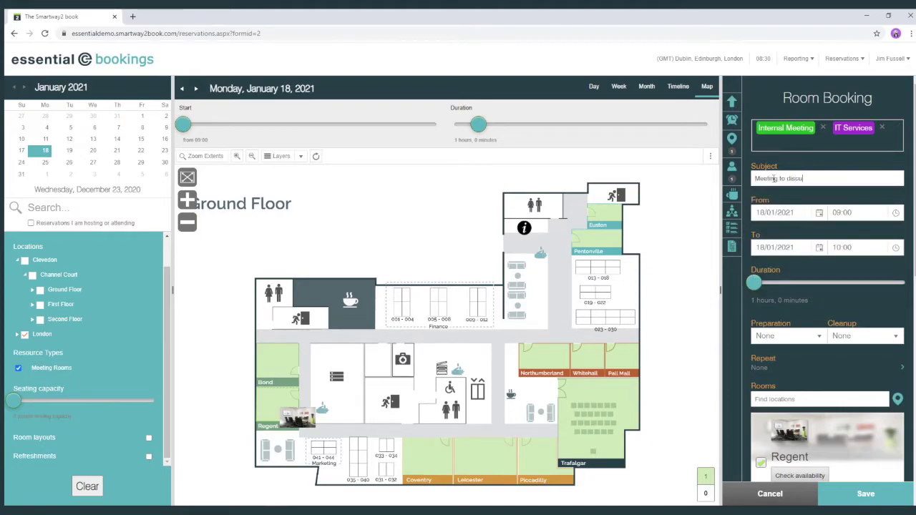
text(ss strategy)
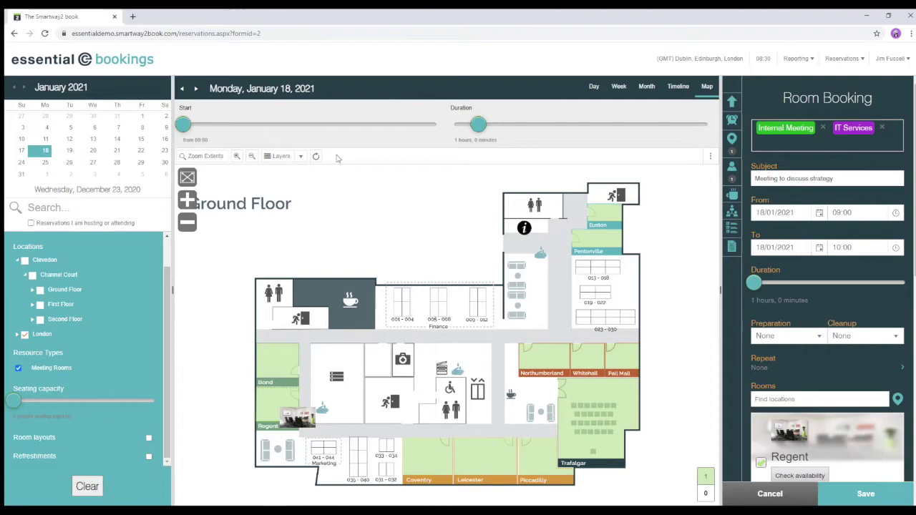
Set the booking to start at 10:00, last 2 hours and include 15 mins of preparation.
drag(184, 128, 218, 129)
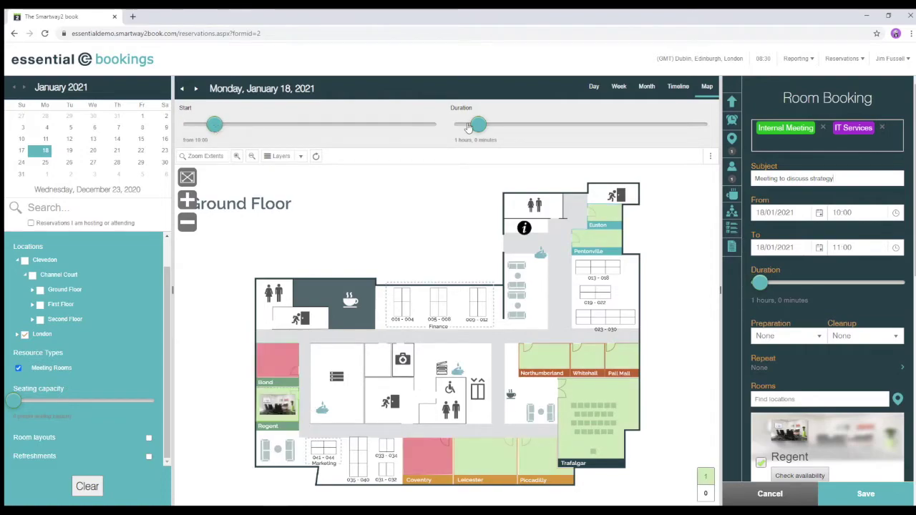
drag(481, 126, 515, 127)
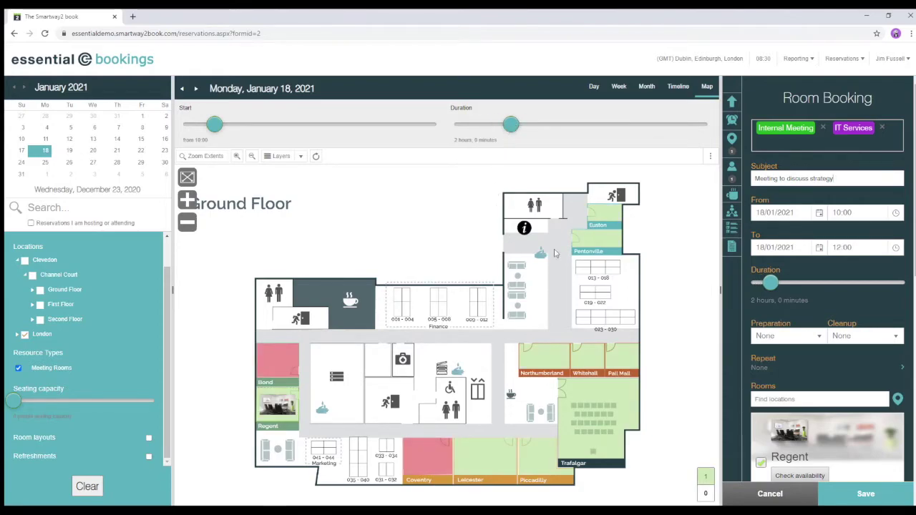
click(801, 341)
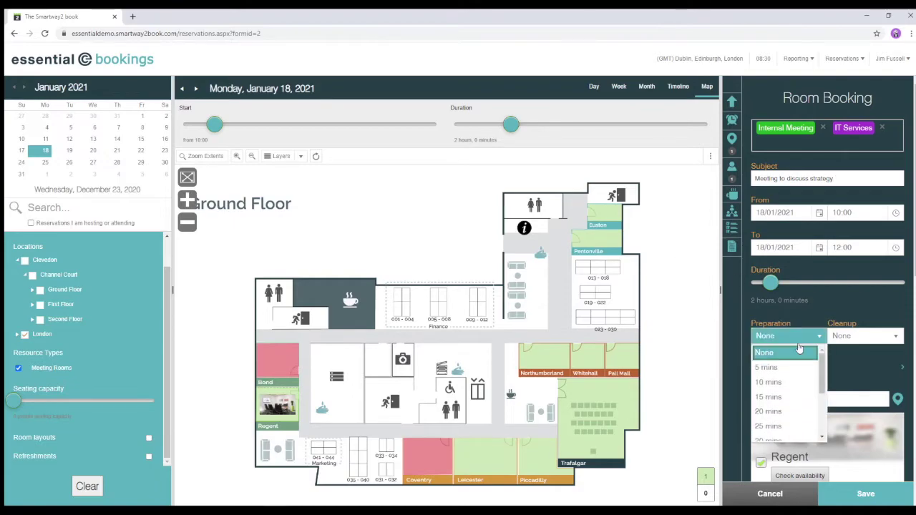
click(797, 399)
View the enlarged photo of the Regent room from the booking form, and close it.
scroll(805, 384, down, 3)
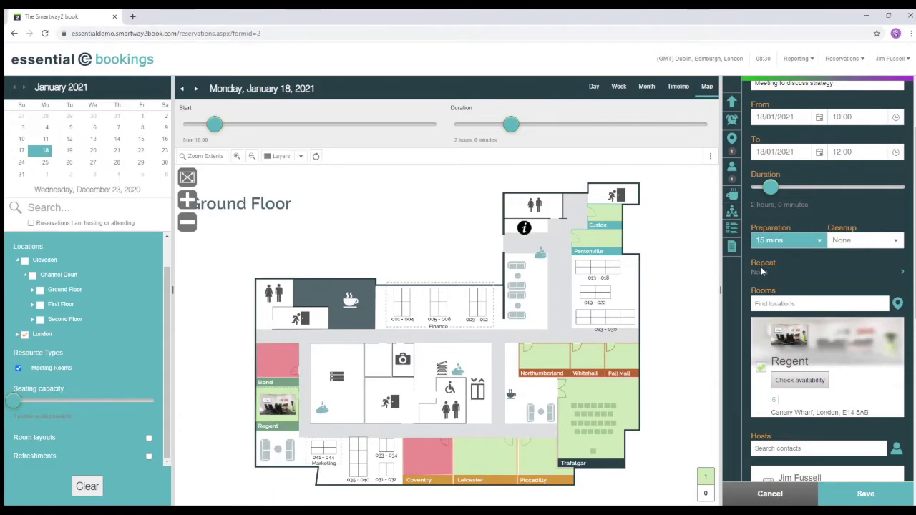
scroll(763, 271, down, 3)
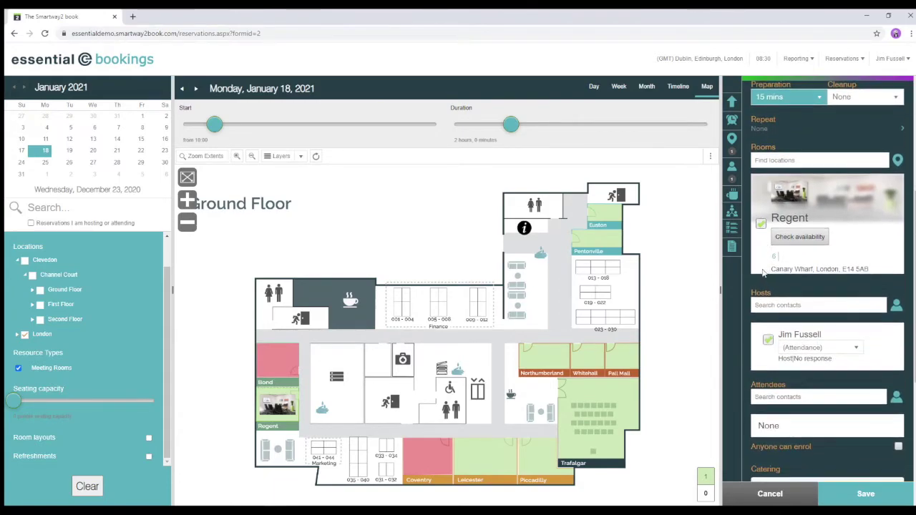
click(788, 192)
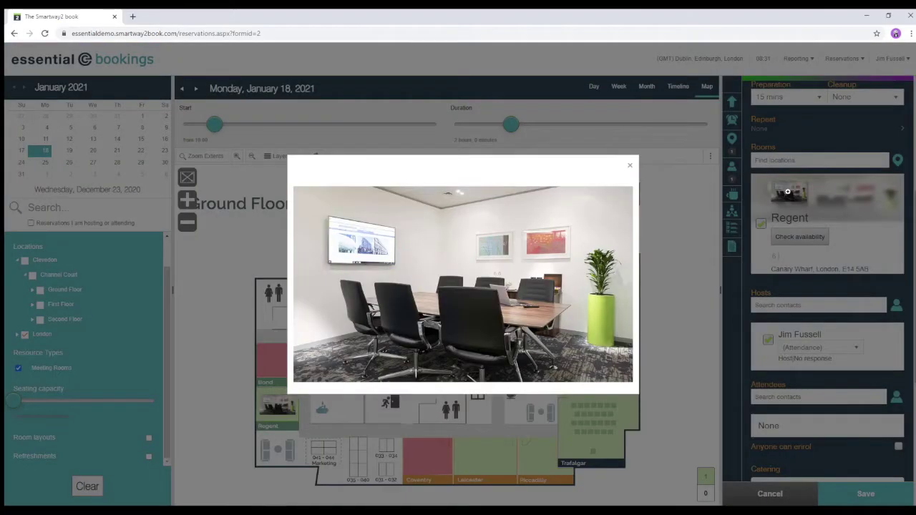
click(630, 169)
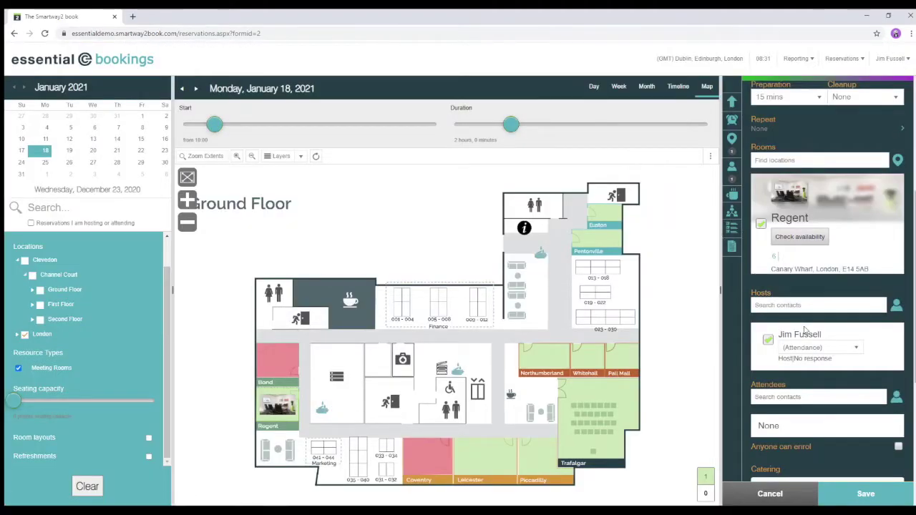
Add a colleague from the contact list as an attendee of the booking.
scroll(809, 334, down, 3)
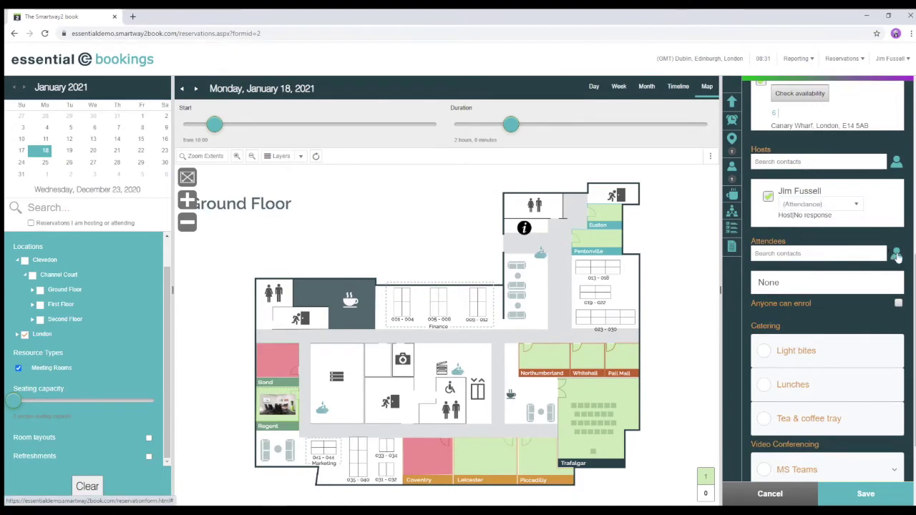
click(897, 254)
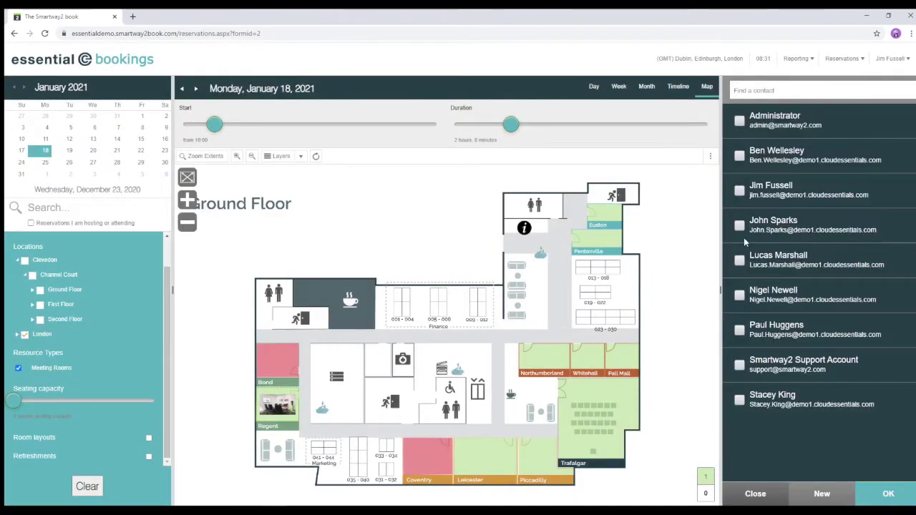
click(886, 496)
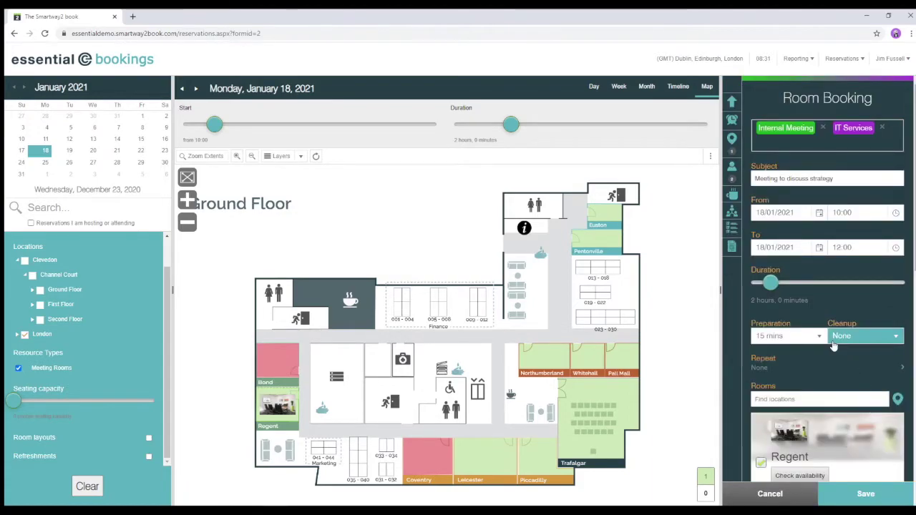
Add a Tea & coffee tray to the booking's catering.
scroll(834, 347, down, 3)
scroll(834, 348, down, 3)
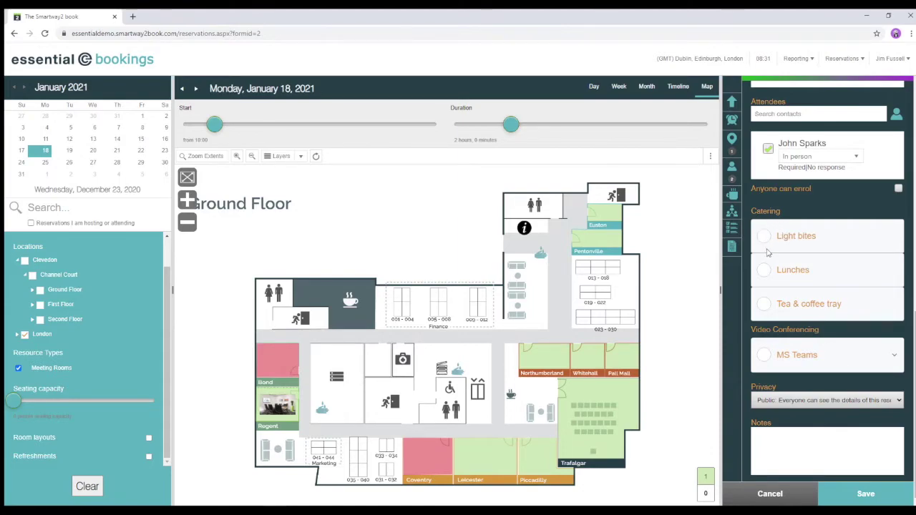
click(764, 305)
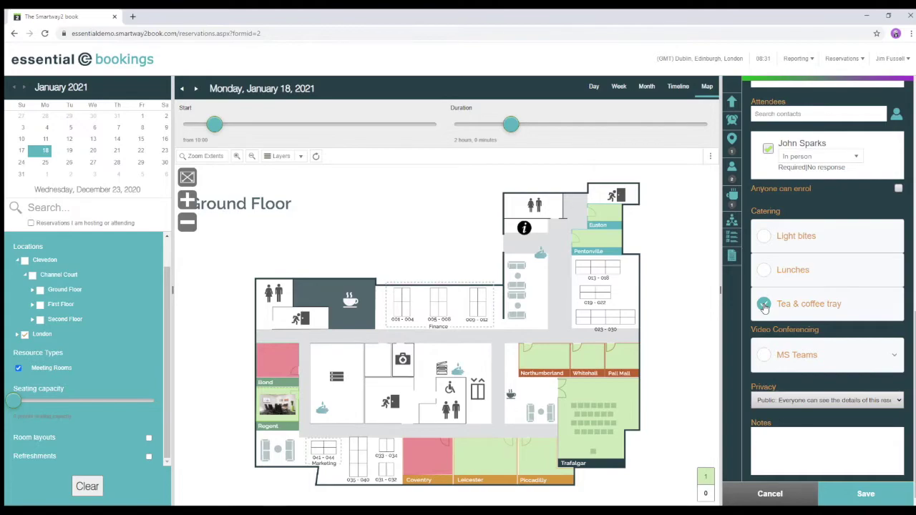
Add a Light bites catering order with two croissants and two pains au chocolat from the pastries.
click(765, 243)
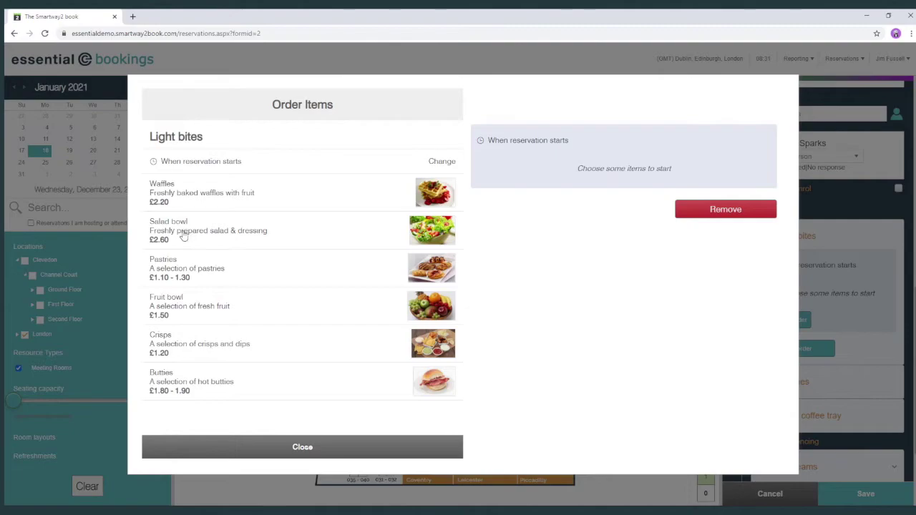
click(185, 263)
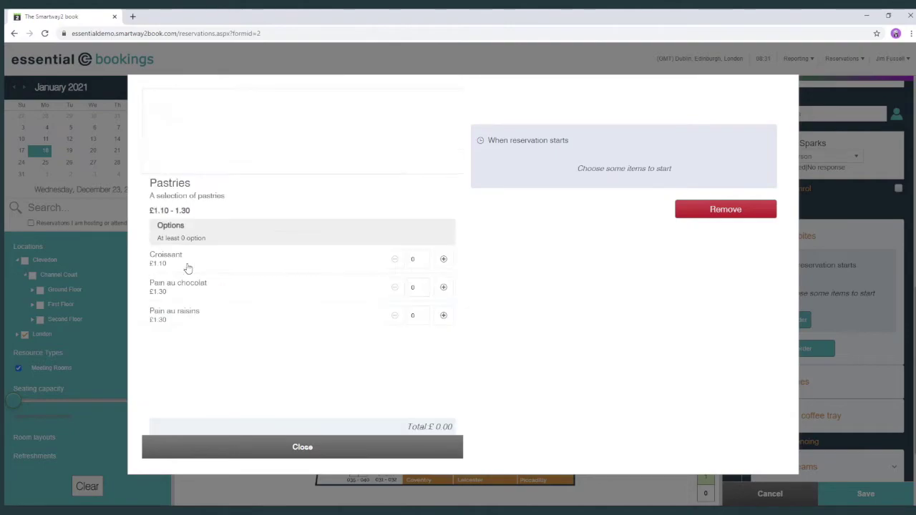
click(443, 259)
click(444, 259)
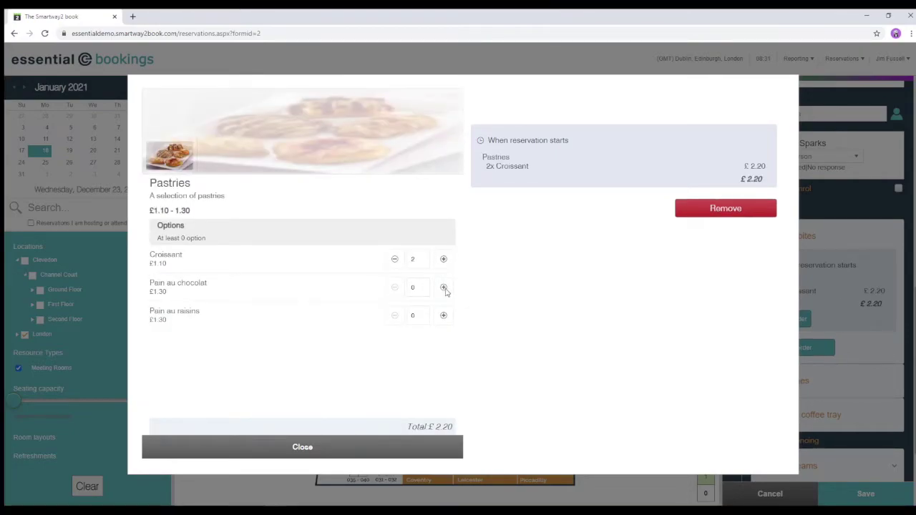
click(443, 287)
click(444, 288)
click(338, 449)
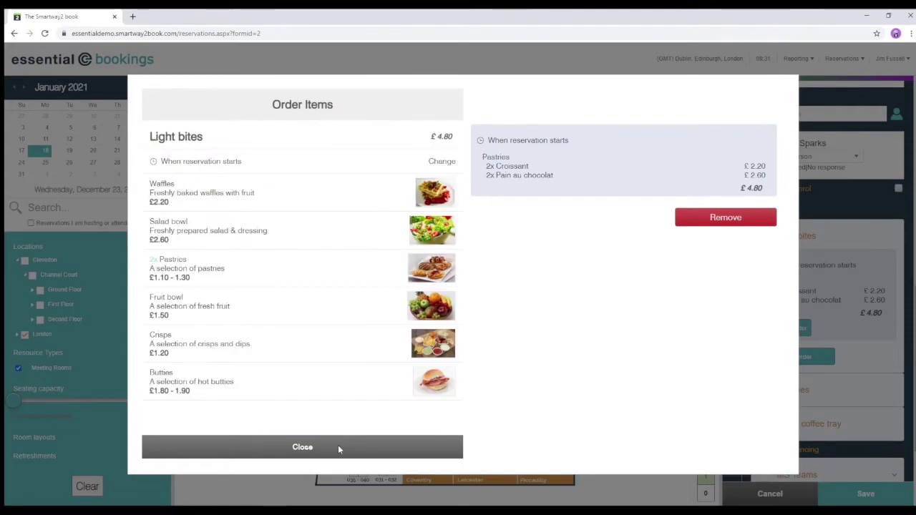
Set the Light bites order to be served 15 minutes after the meeting starts and close the order.
click(438, 162)
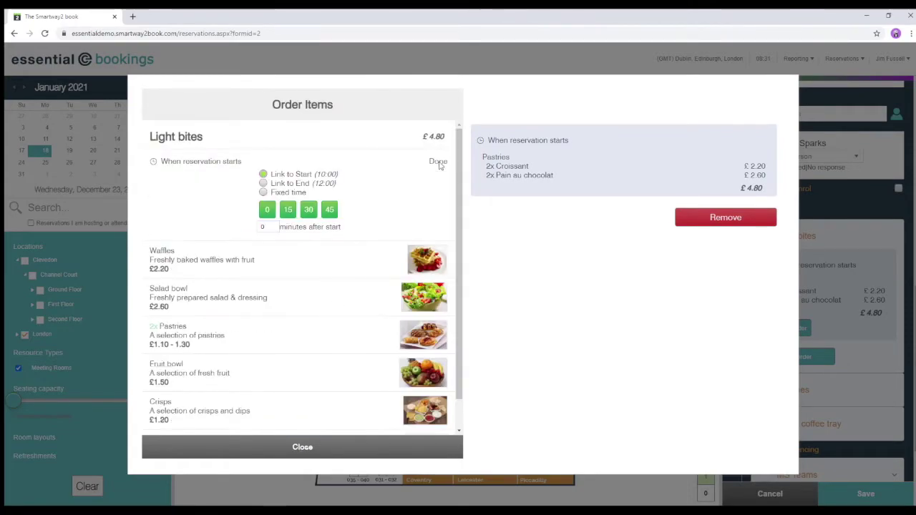
click(288, 211)
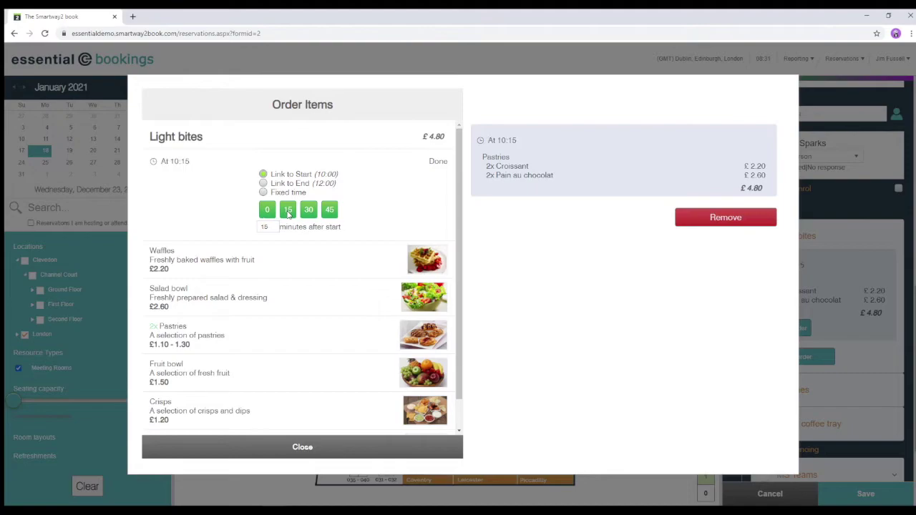
click(300, 447)
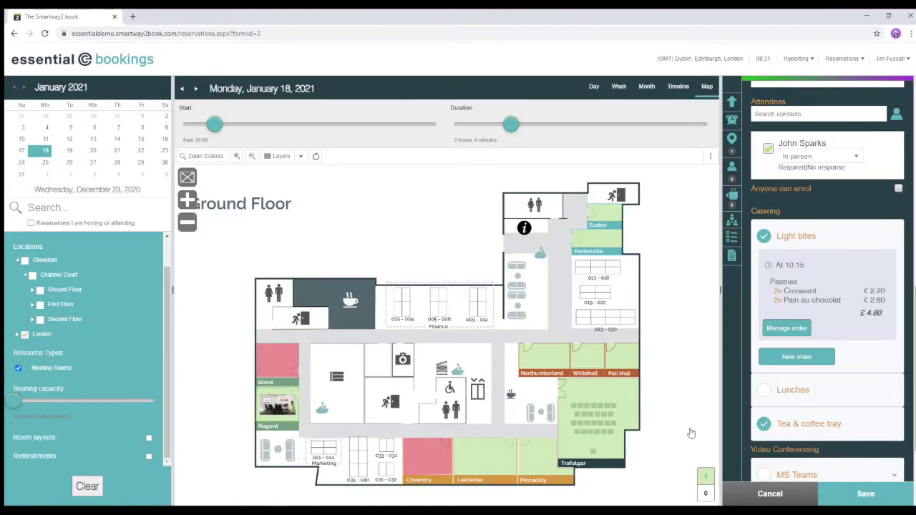
Save the room booking and switch the calendar to the day view.
scroll(845, 391, down, 3)
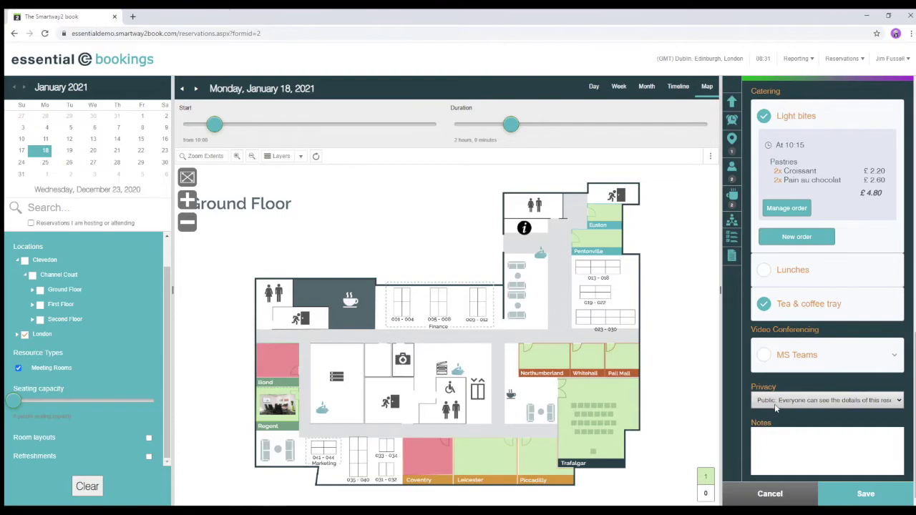
click(862, 494)
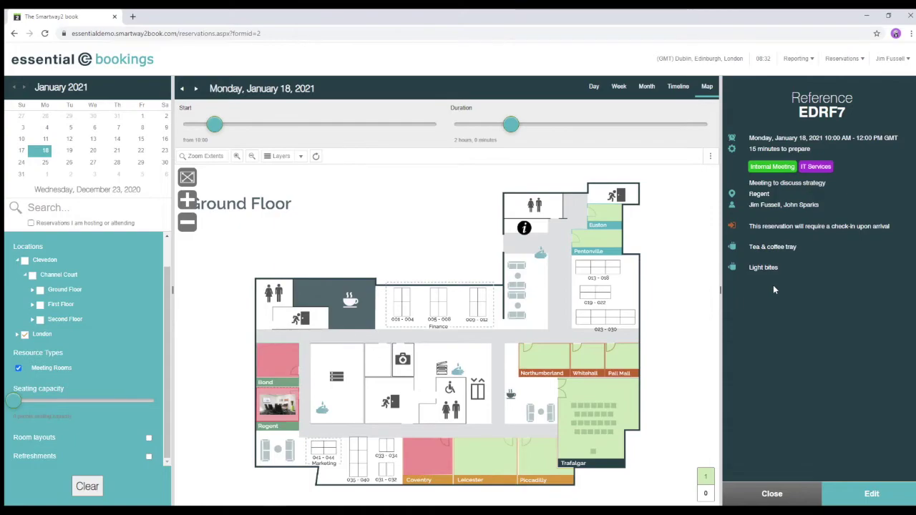
click(595, 87)
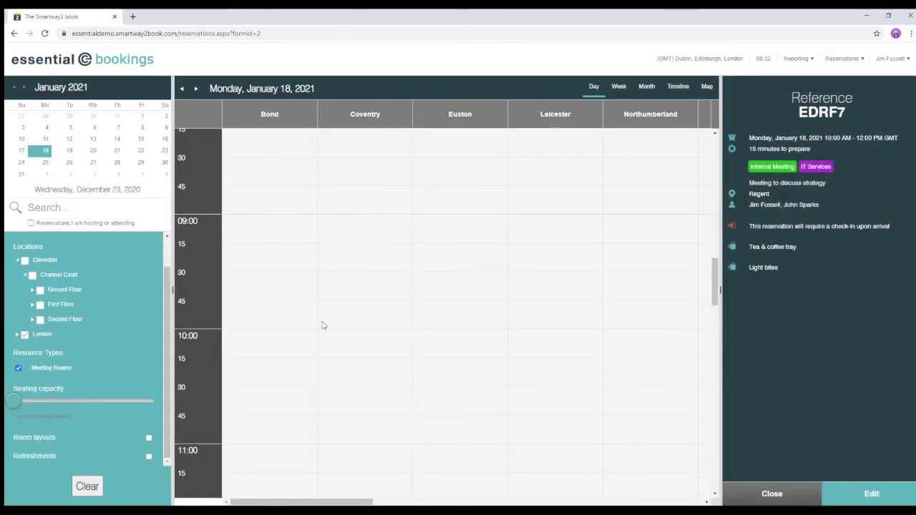
Bring the Regent room's full 10:00 to 12:00 booking into view in the day calendar.
drag(314, 502, 484, 502)
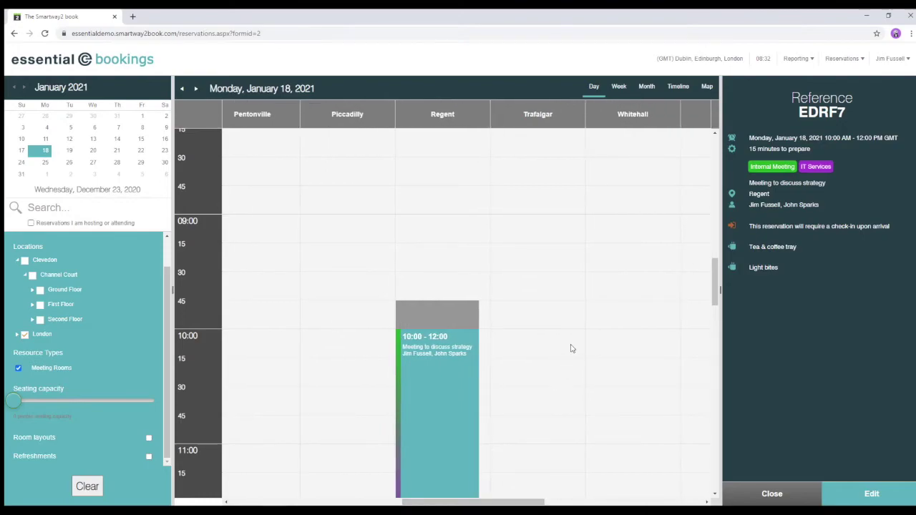
scroll(571, 349, down, 2)
scroll(571, 349, down, 1)
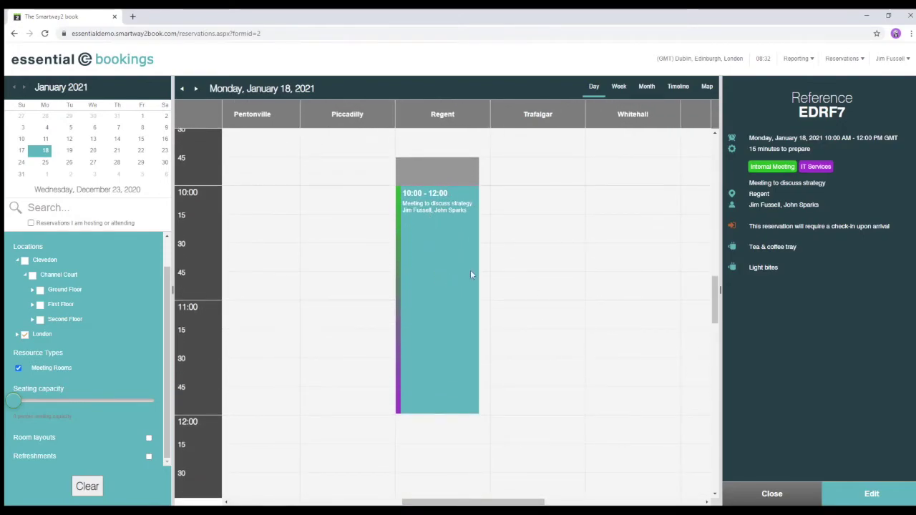
Start a new Trafalgar room booking from 10:15 to 11:30 on January 18 and review the booking form's options.
drag(532, 229, 536, 348)
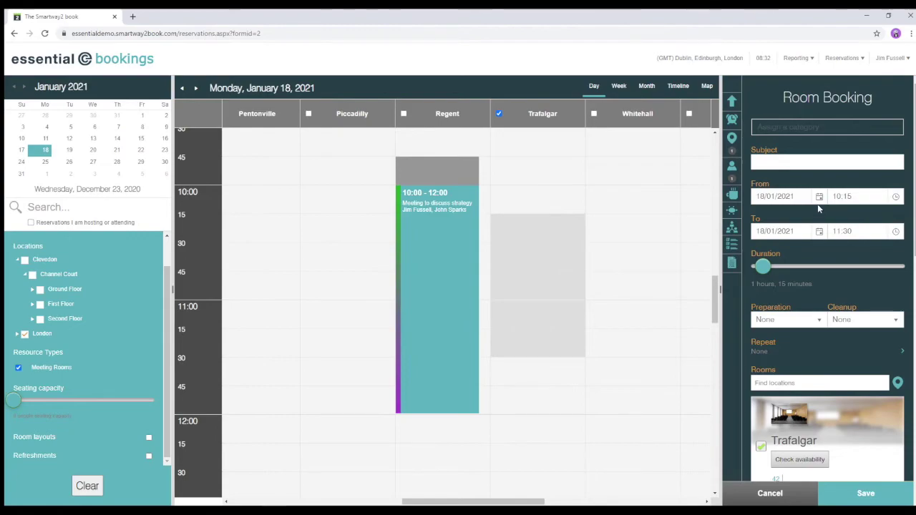
scroll(818, 212, down, 5)
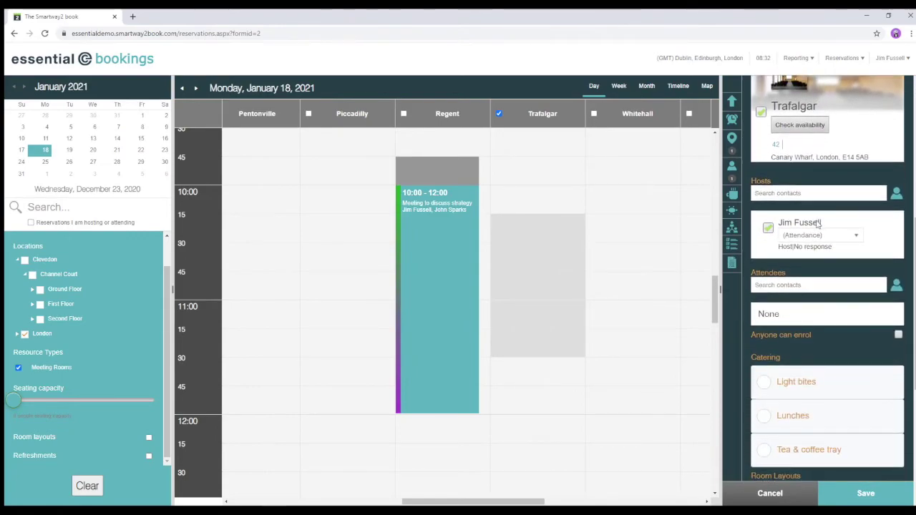
scroll(818, 224, down, 4)
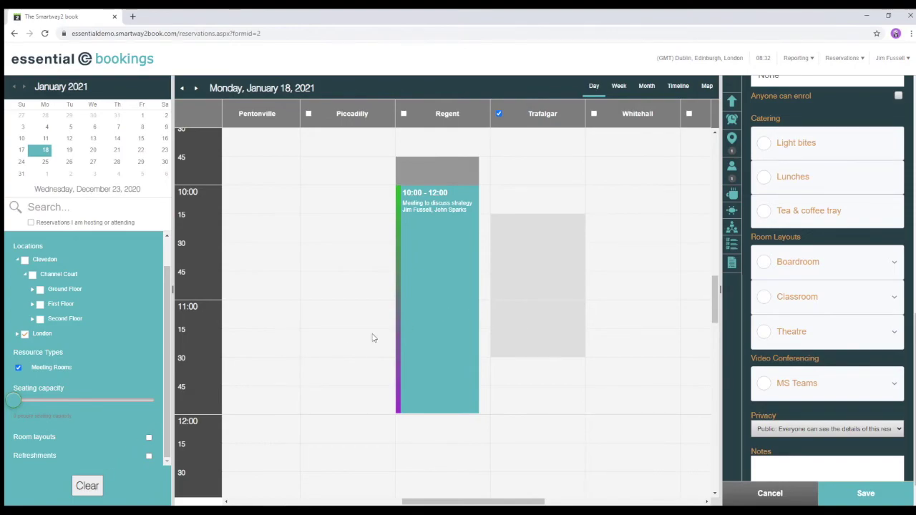
Switch to the Outlook calendar, open the strategy meeting on Monday 18 January to review its details, and close it.
mouse_move(64, 513)
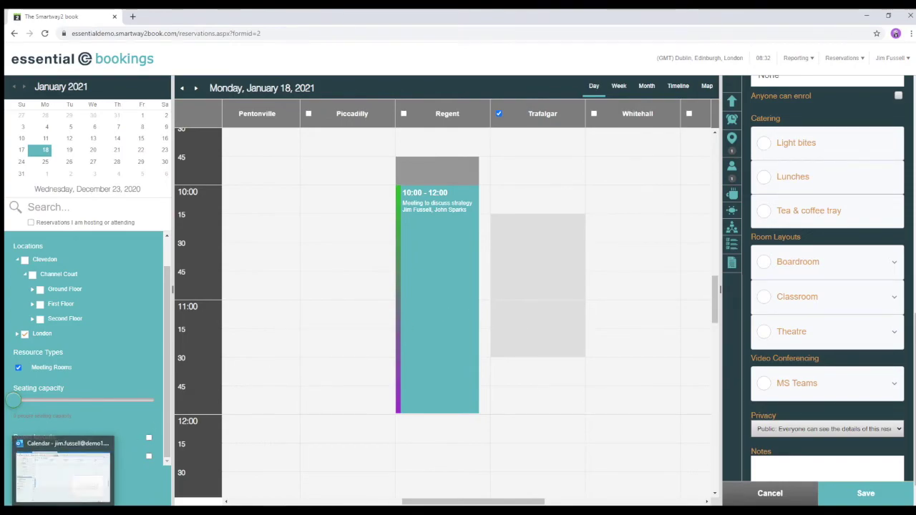
click(64, 469)
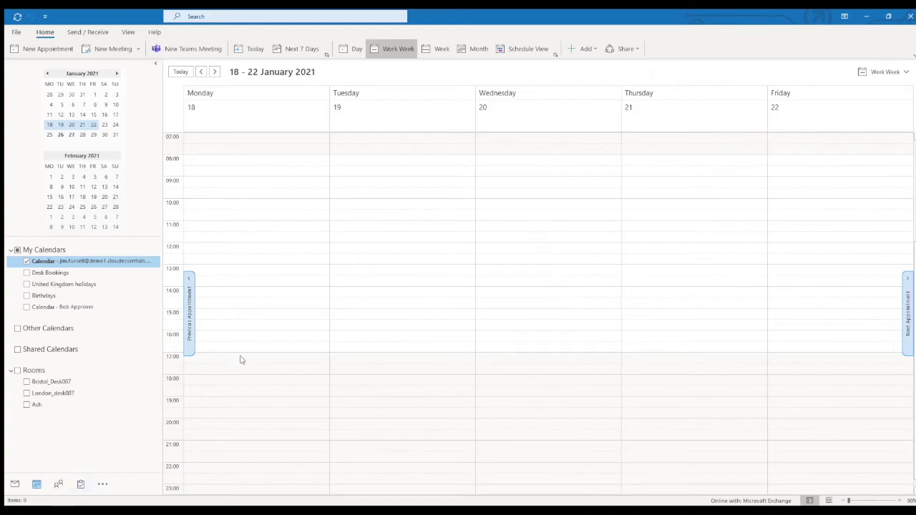
mouse_move(242, 220)
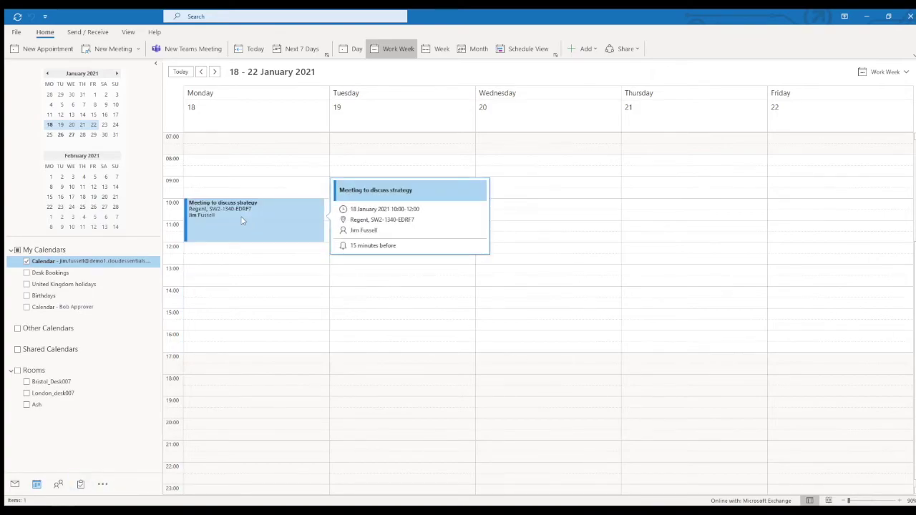
click(240, 216)
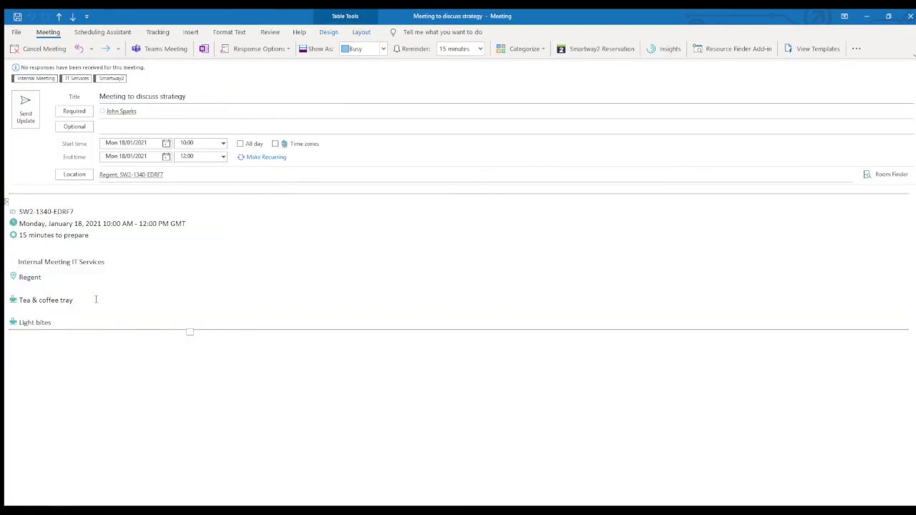
click(911, 15)
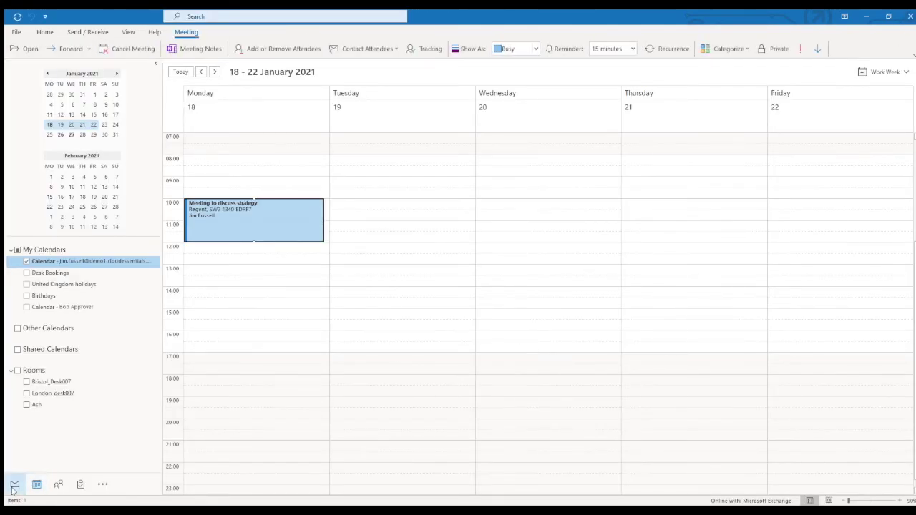
Open today's reservation confirmation email for the strategy meeting in the inbox.
click(15, 484)
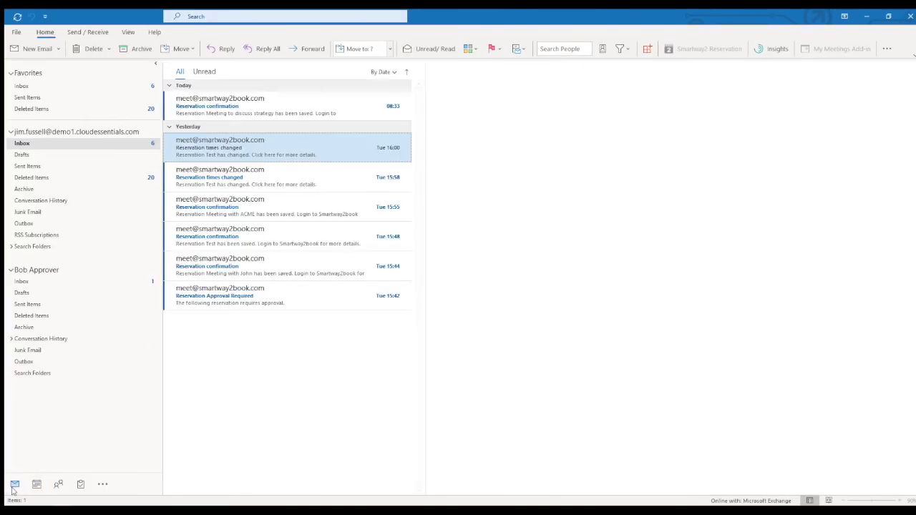
click(236, 111)
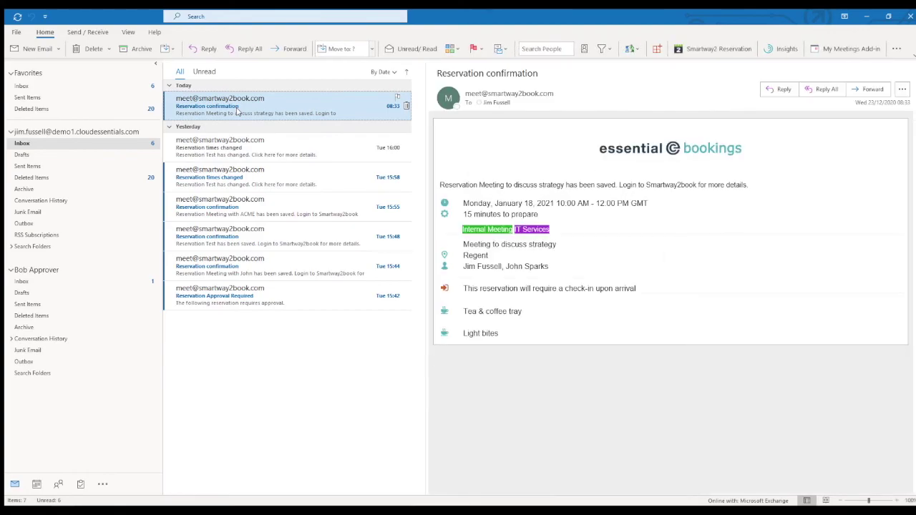